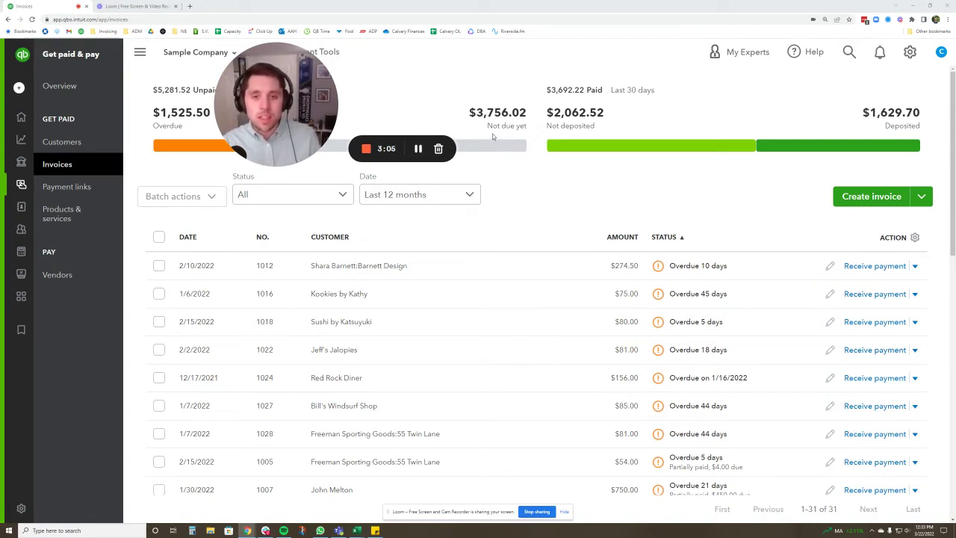
Open the Recurring Transactions list from the gear menu's Lists section.
left_click(910, 52)
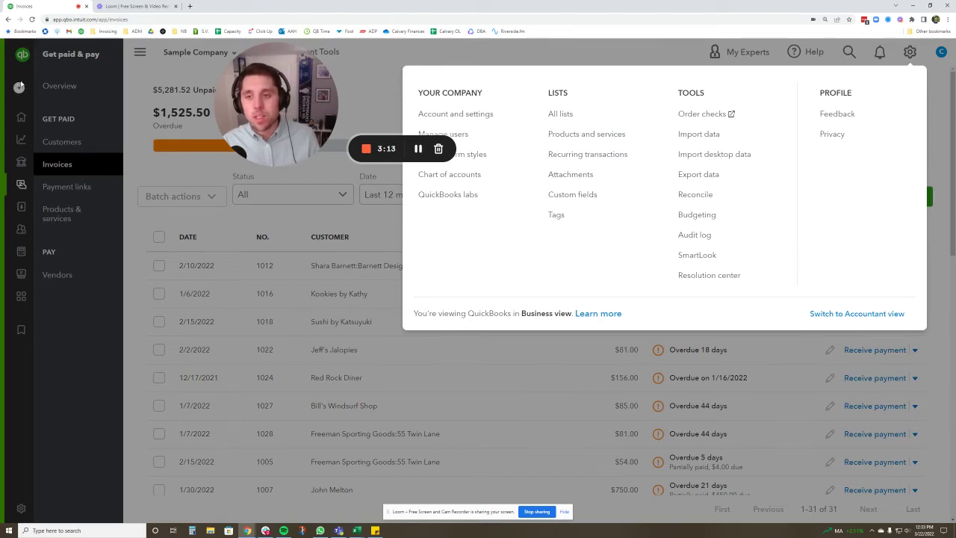
left_click(20, 92)
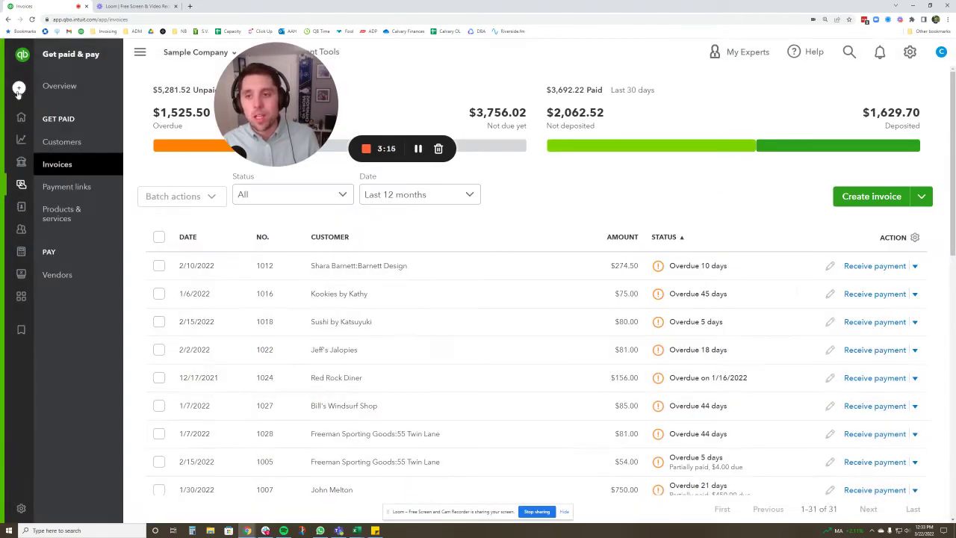
left_click(19, 89)
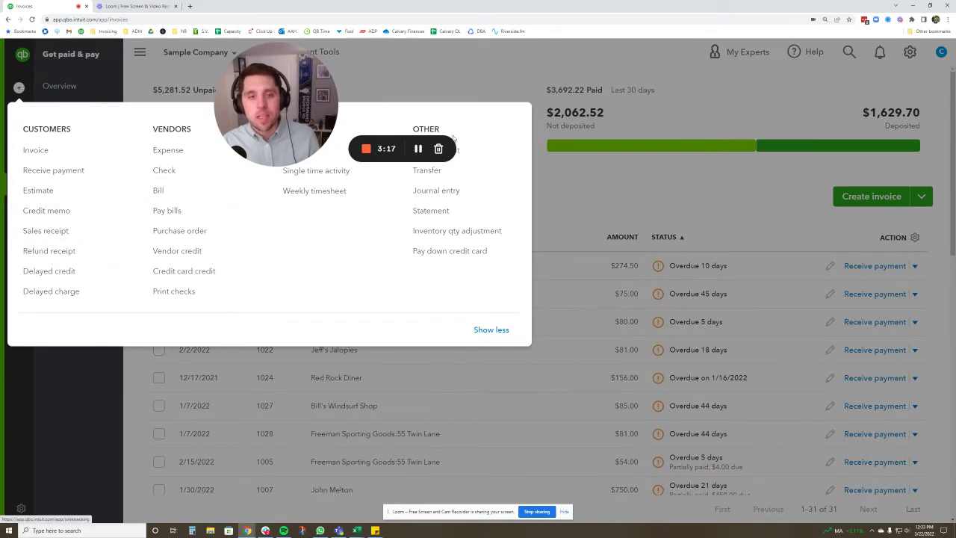
left_click(672, 179)
left_click(911, 52)
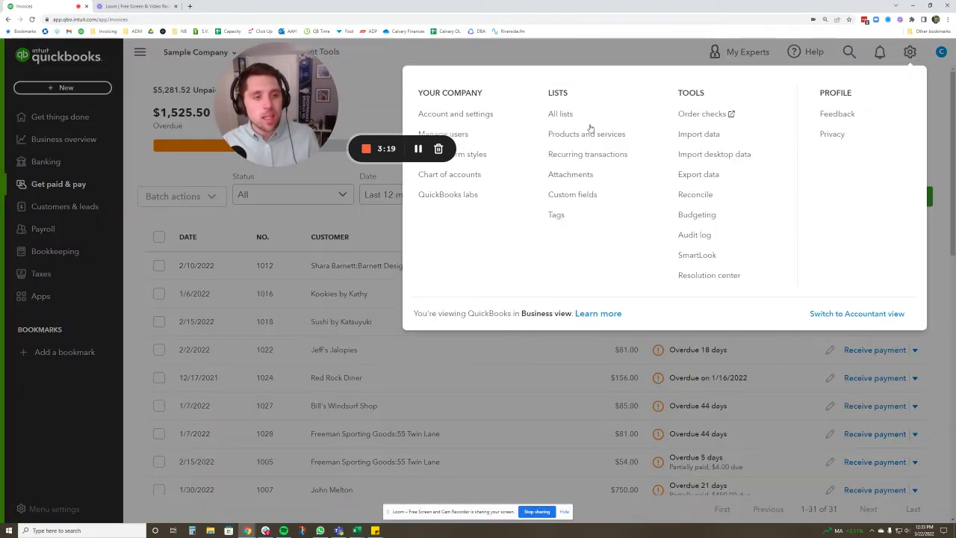
left_click(564, 155)
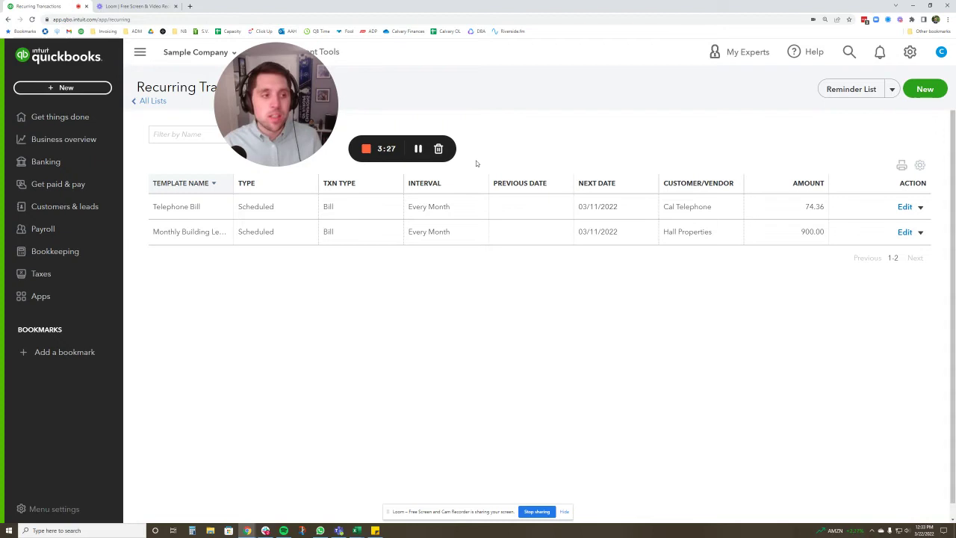
Create a new recurring template with Sales Receipt as the transaction type.
left_click(938, 89)
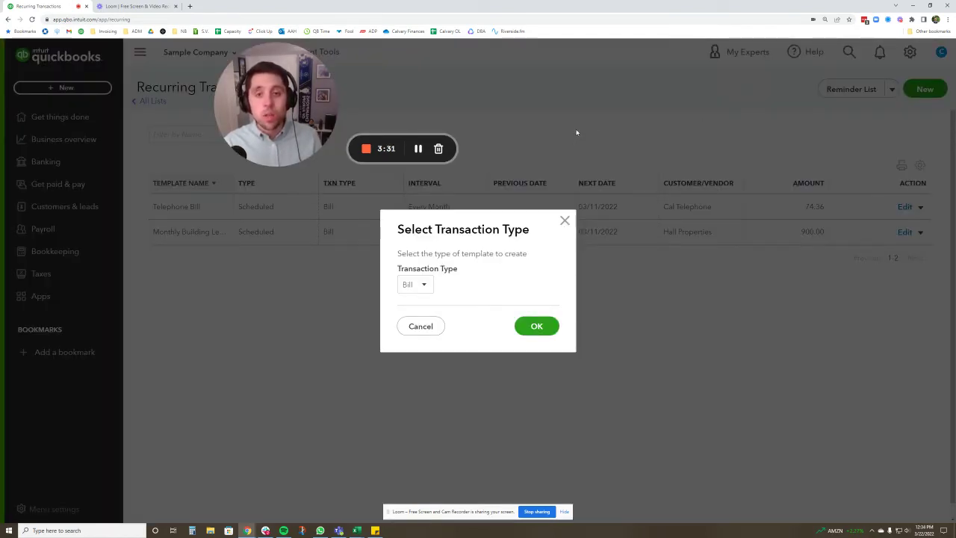
left_click(410, 285)
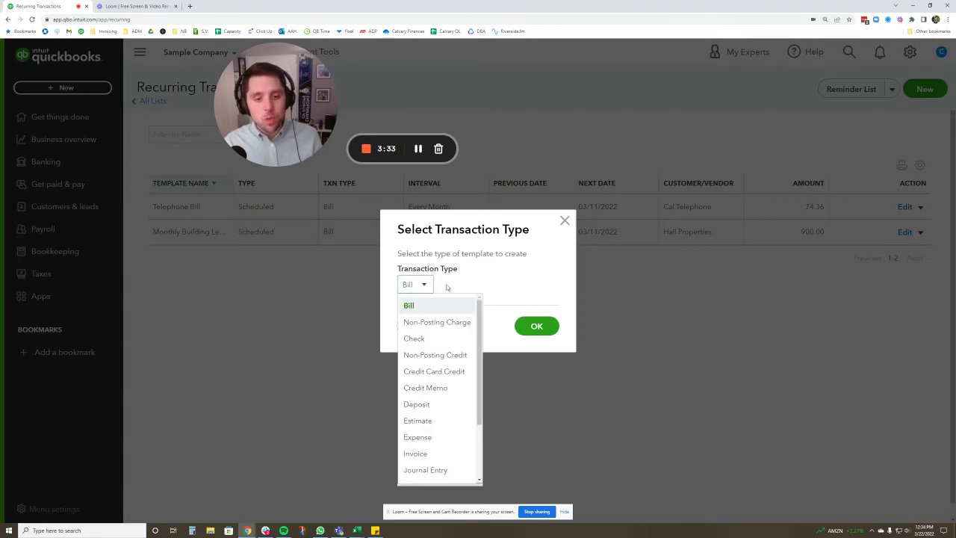
scroll(441, 326, "down", 2)
left_click(455, 425)
left_click(536, 325)
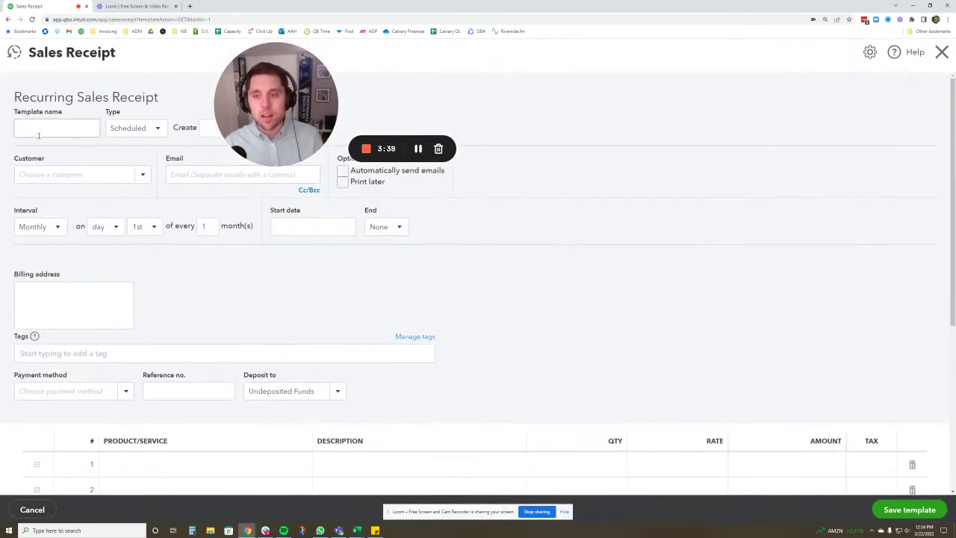
Choose Amy's Bird Sanctuary as the customer and turn on Automatically send emails.
left_click(36, 128)
left_click(74, 173)
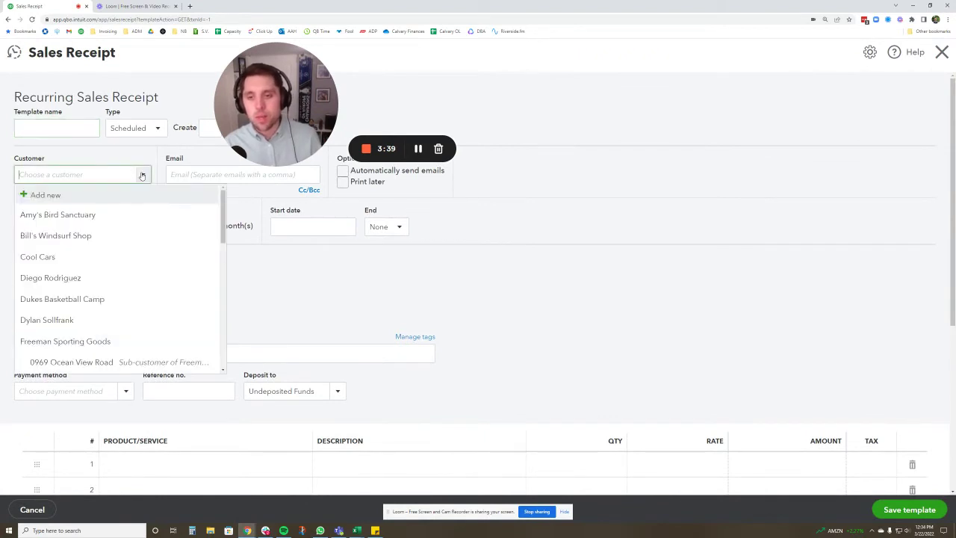
left_click(75, 215)
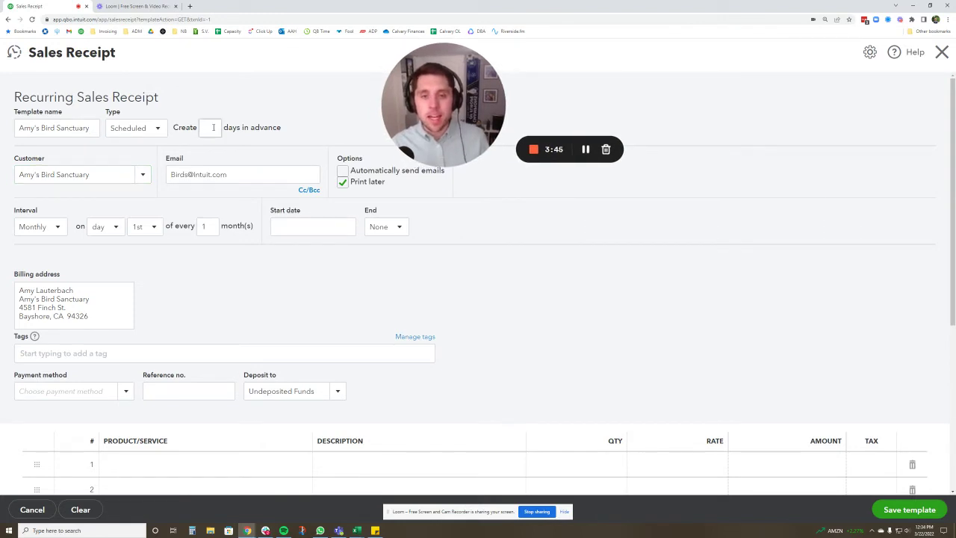
left_click(343, 171)
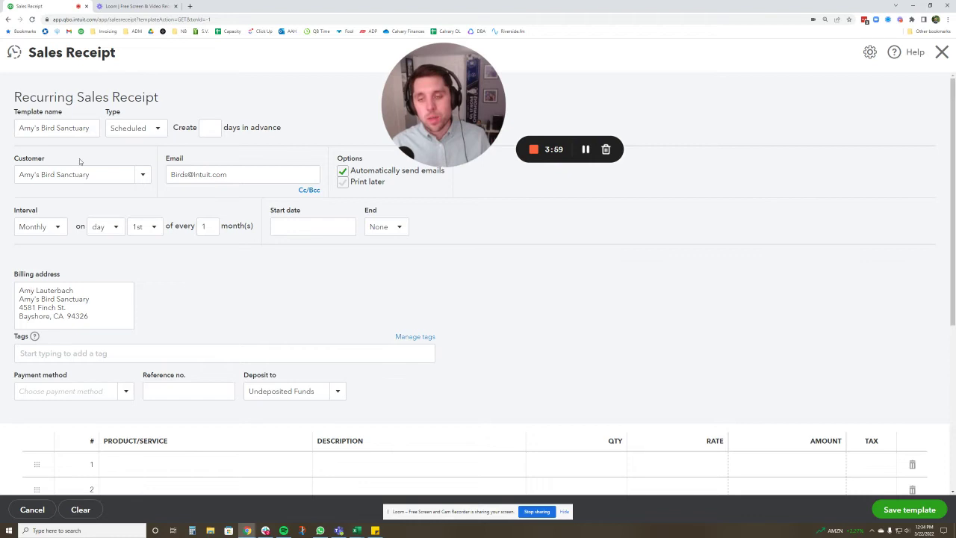
Keep the monthly recurrence on the 1st, start it 04/01/2022, and leave End on None.
scroll(34, 159, "down", 1)
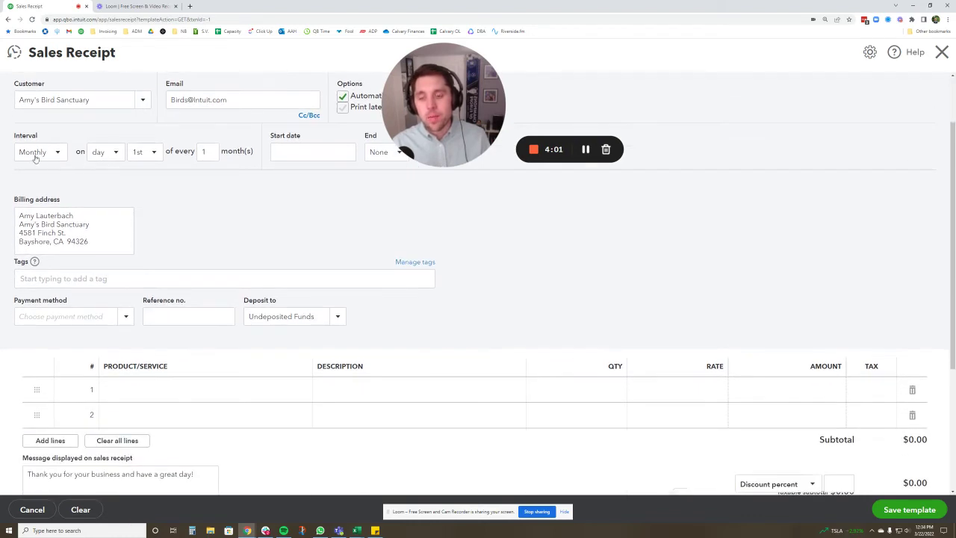
scroll(314, 153, "up", 1)
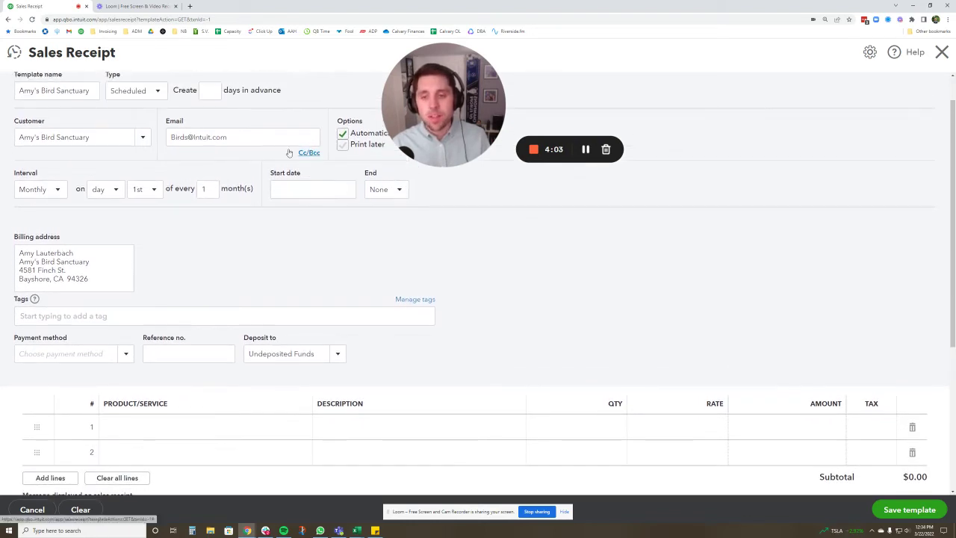
left_click(115, 193)
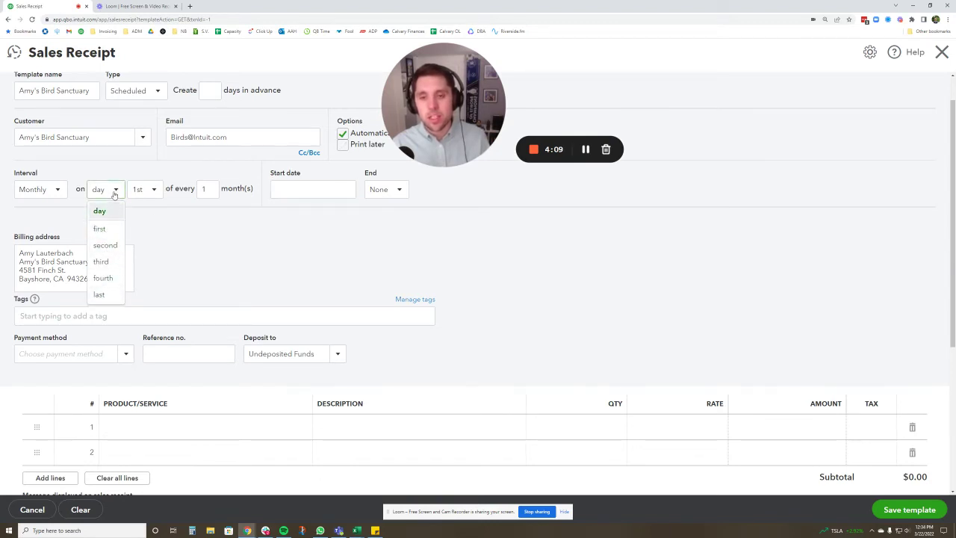
left_click(159, 190)
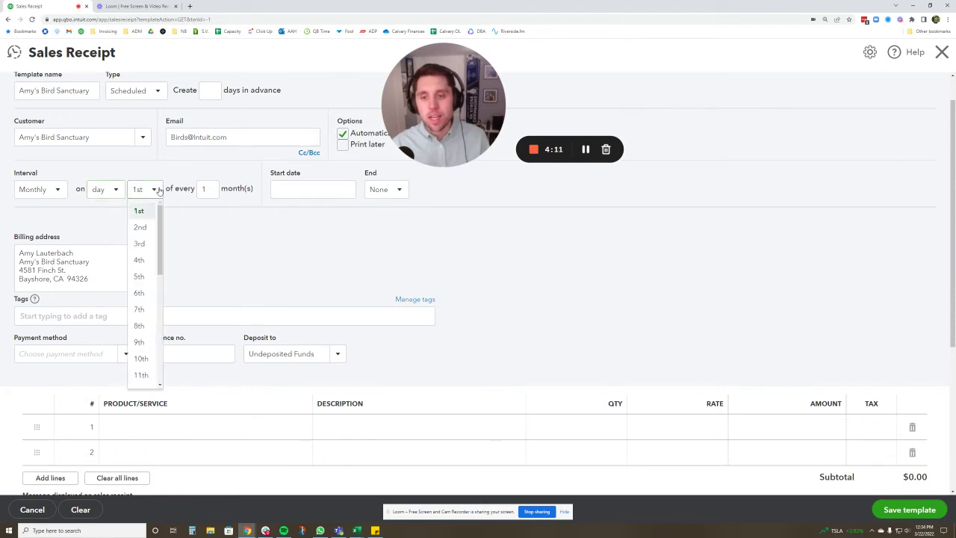
left_click(157, 188)
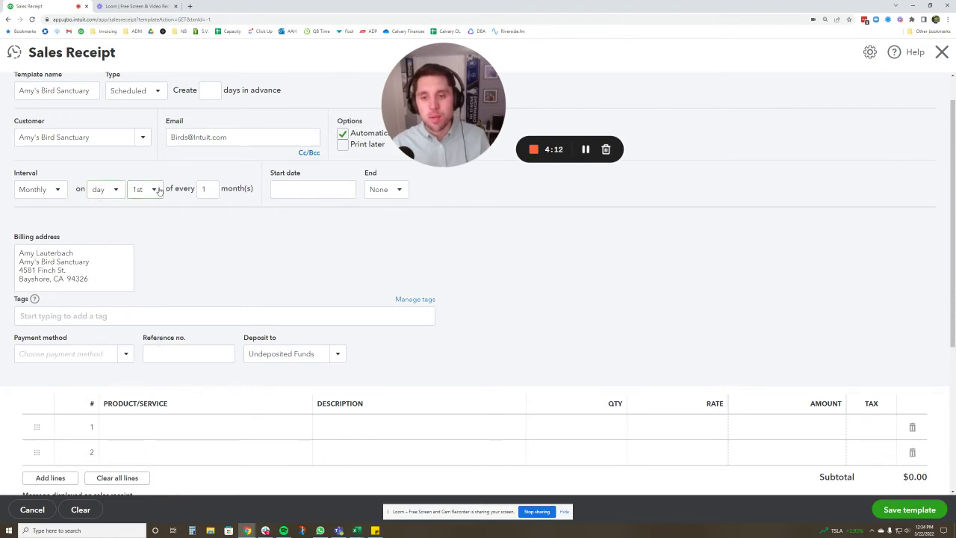
left_click(346, 190)
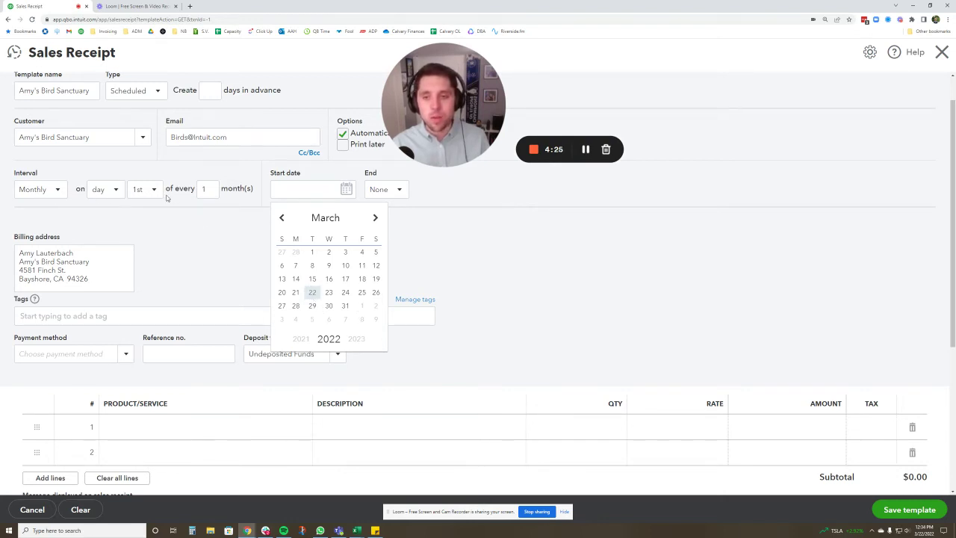
left_click(361, 306)
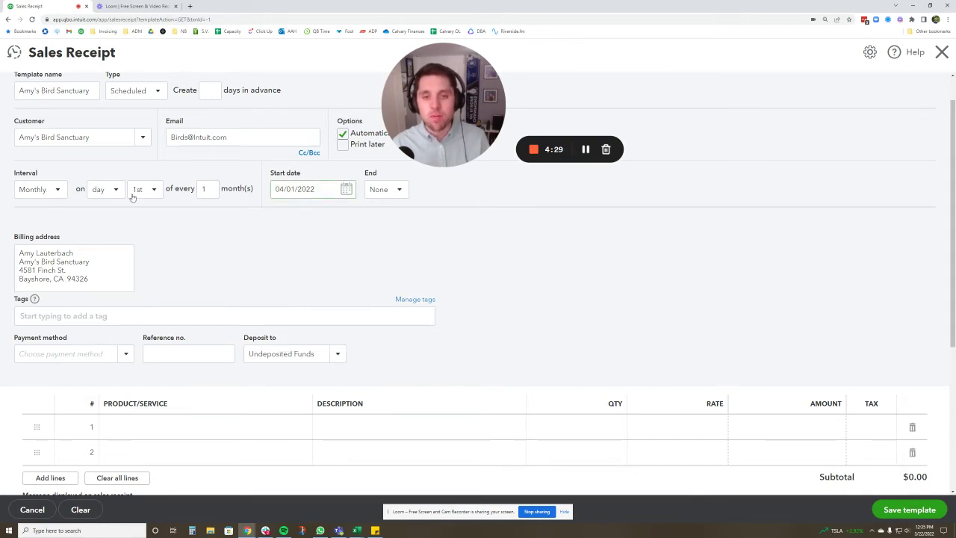
left_click(400, 191)
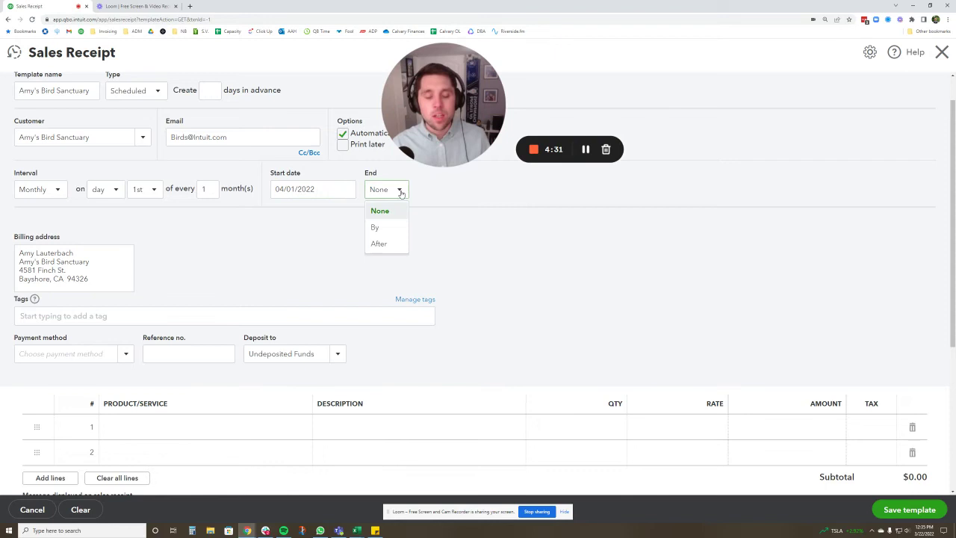
left_click(293, 240)
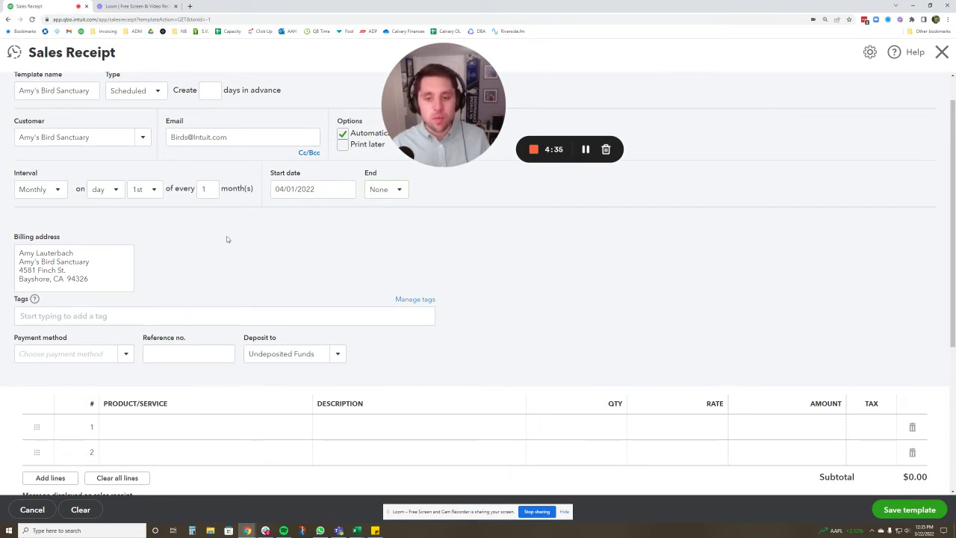
scroll(147, 365, "down", 1)
Add Design as line 1 with an amount of 200, for a $200.00 subtotal.
left_click(128, 361)
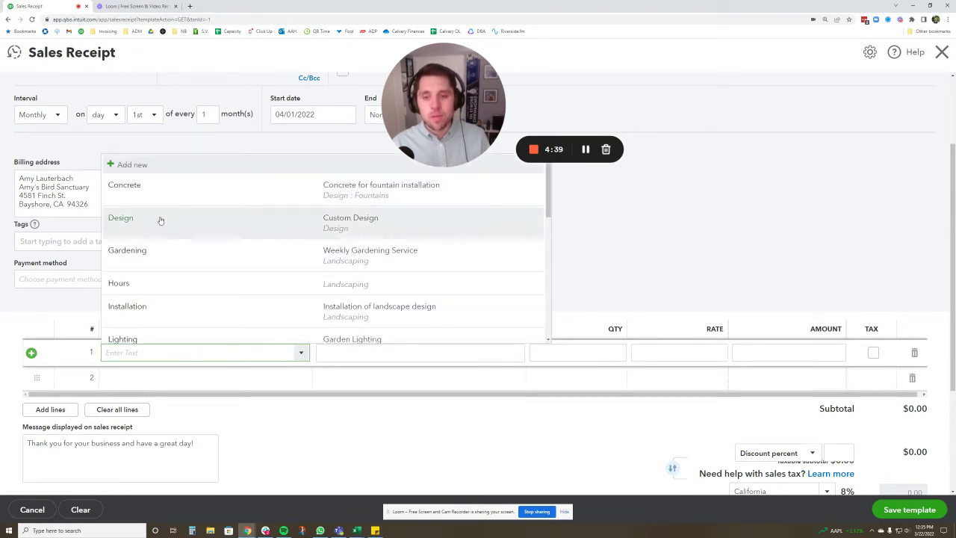
left_click(160, 219)
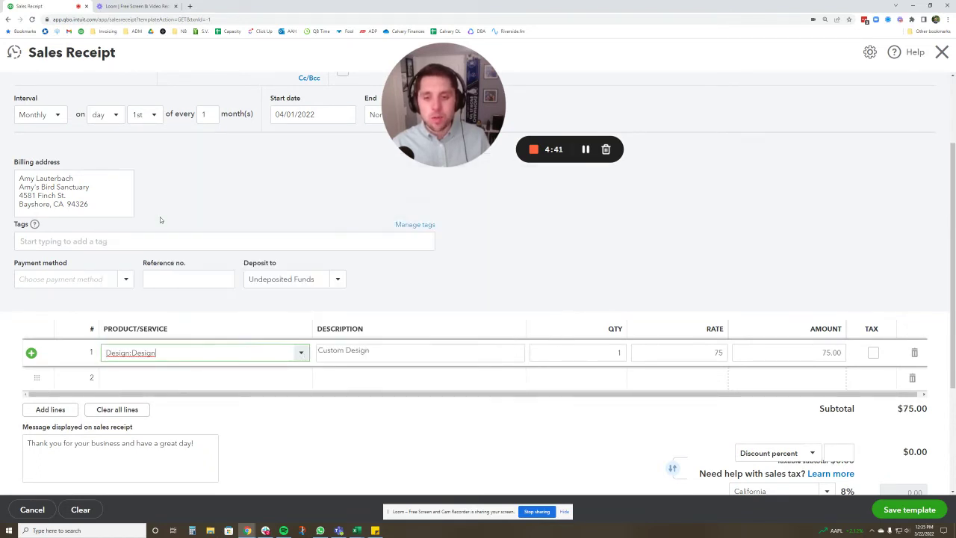
left_click(826, 353)
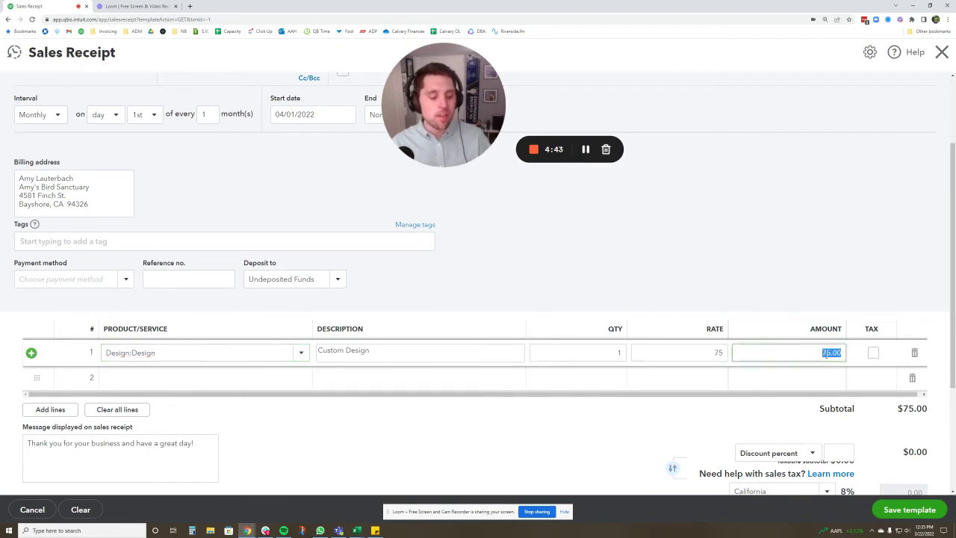
type("200")
key("Tab")
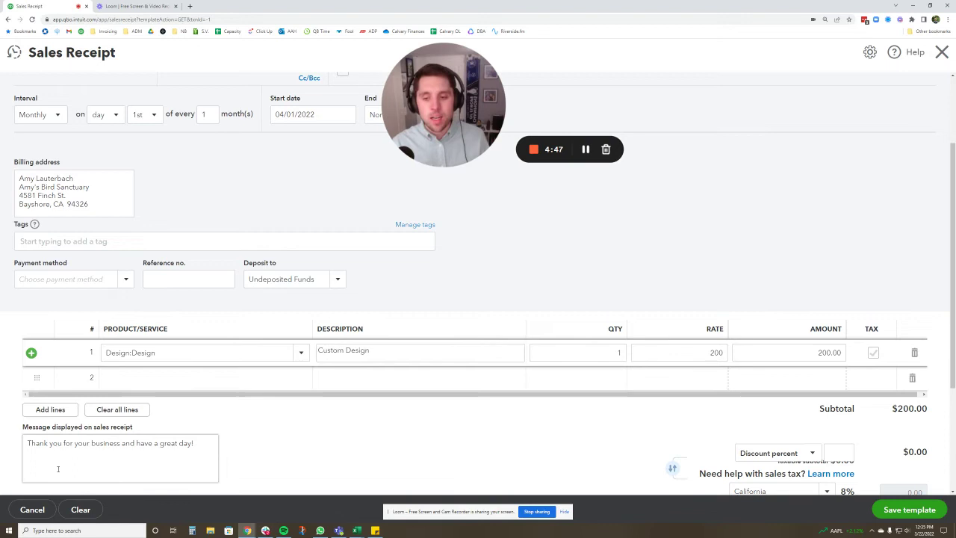
scroll(58, 452, "down", 2)
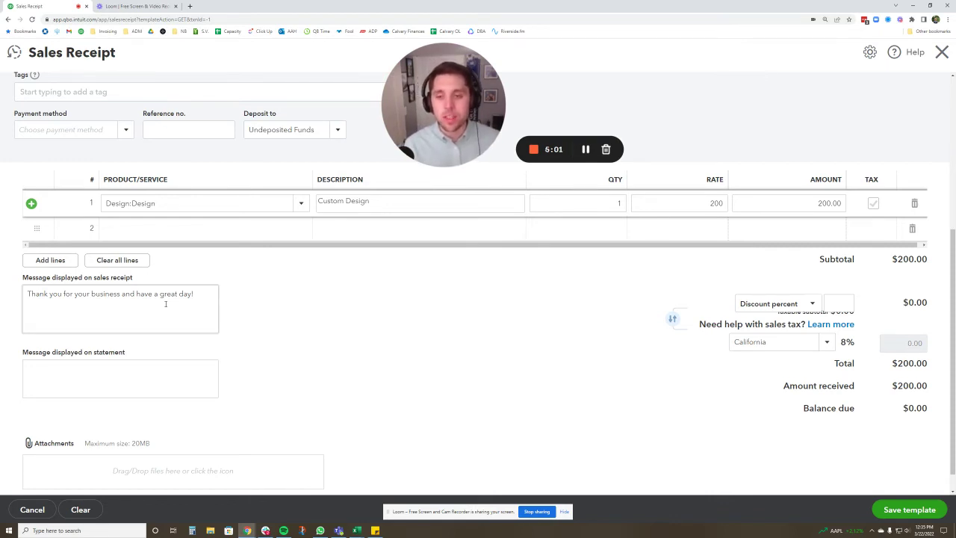
scroll(166, 304, "up", 3)
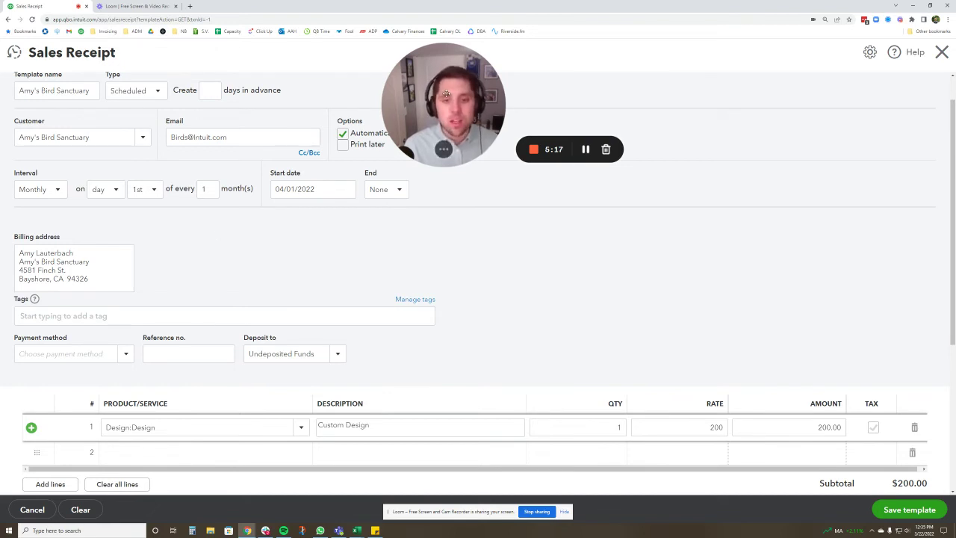
Set the payment method to Check and save the recurring sales receipt template.
scroll(56, 135, "down", 1)
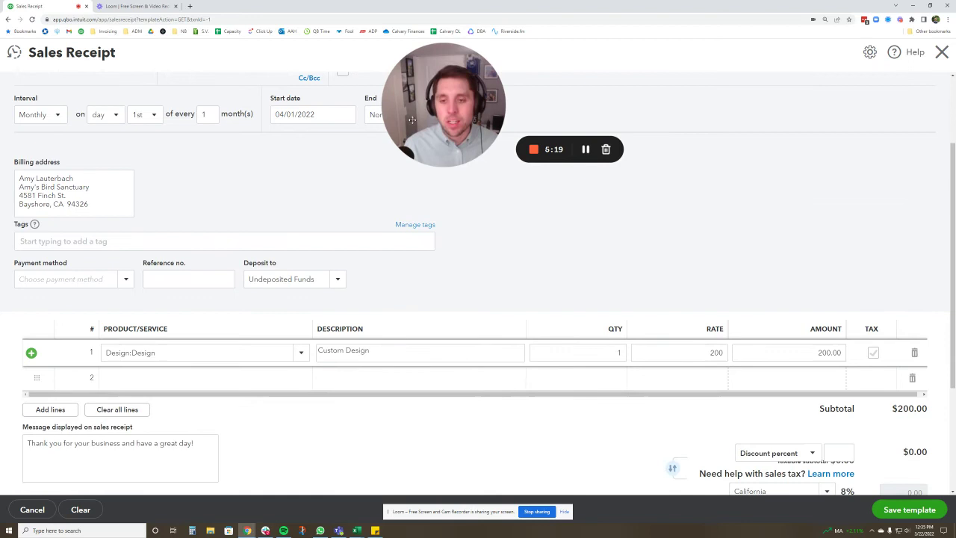
left_click_drag(433, 64, 283, 64)
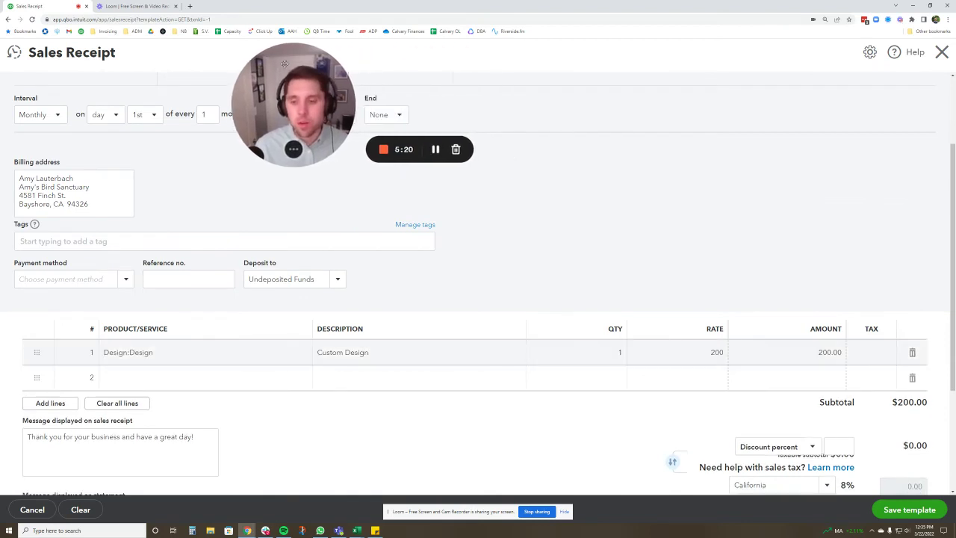
left_click(126, 280)
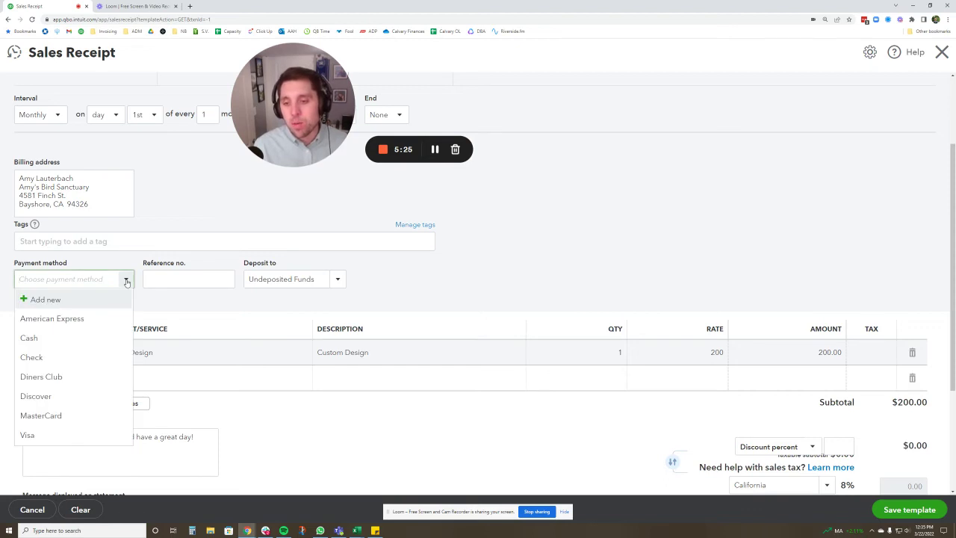
left_click(50, 360)
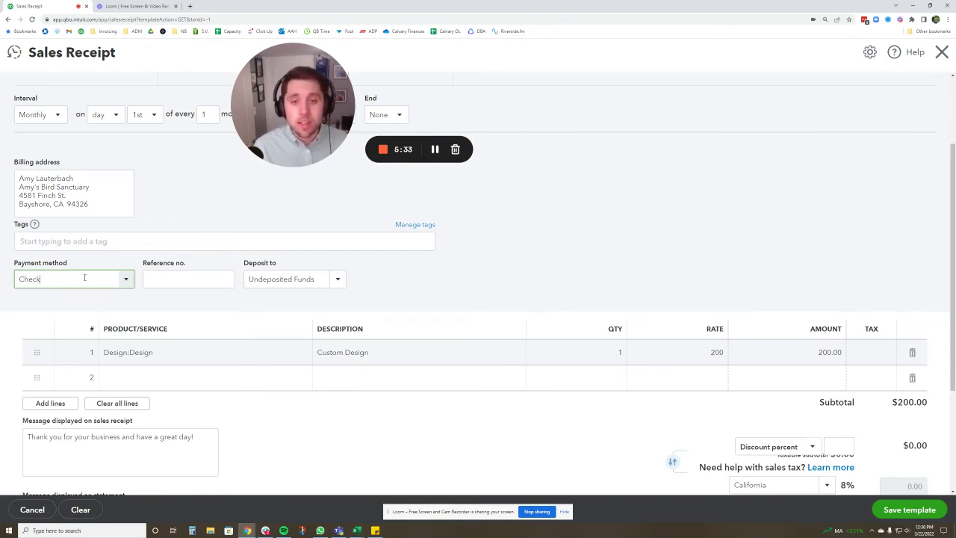
left_click(124, 280)
left_click(125, 280)
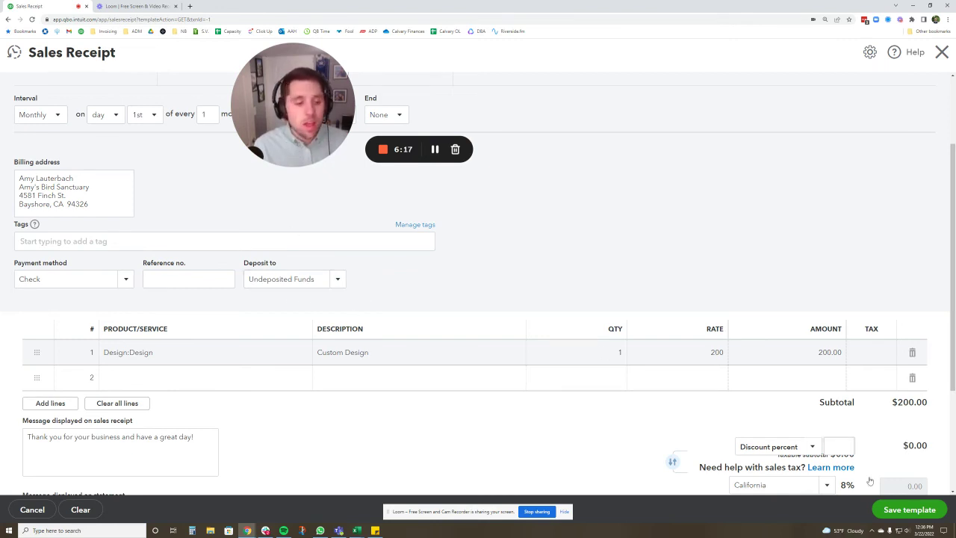
left_click(898, 505)
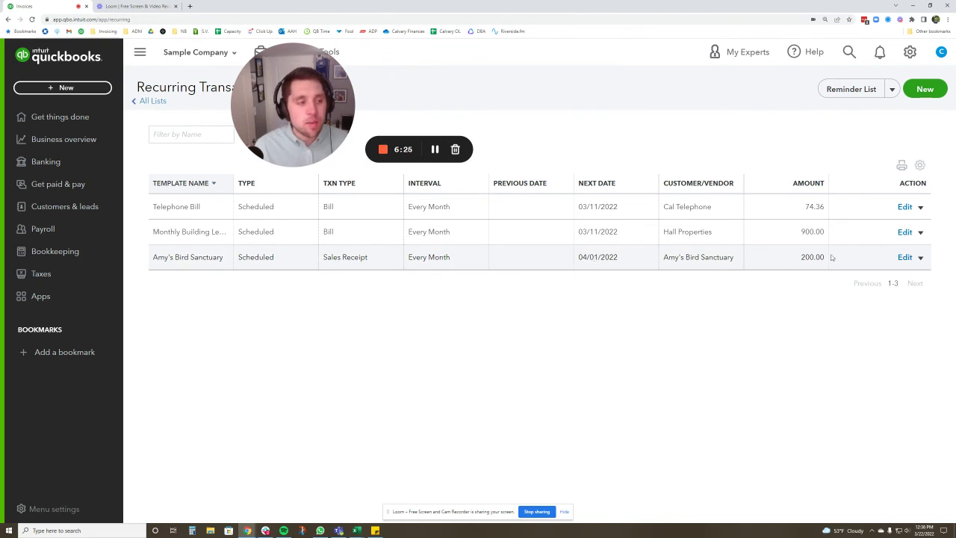
left_click(919, 258)
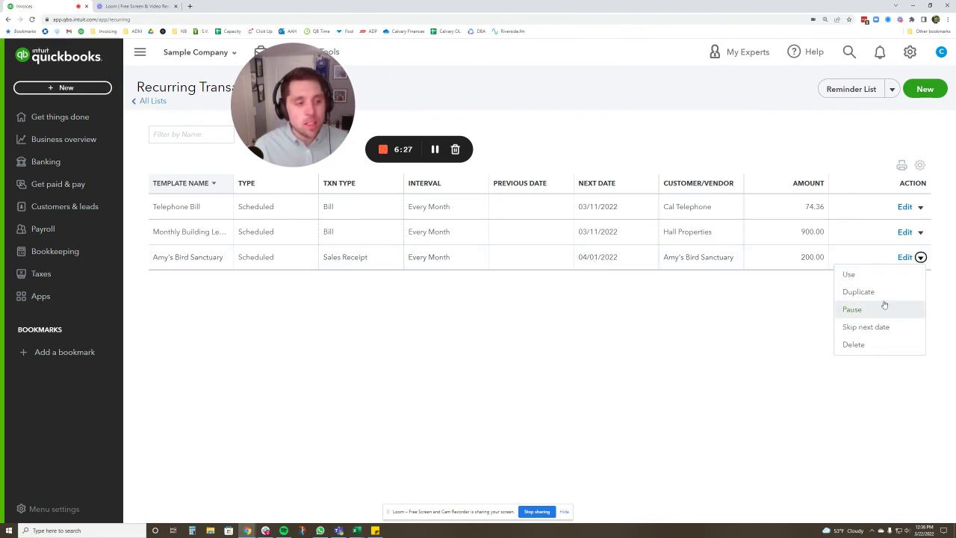
left_click(619, 306)
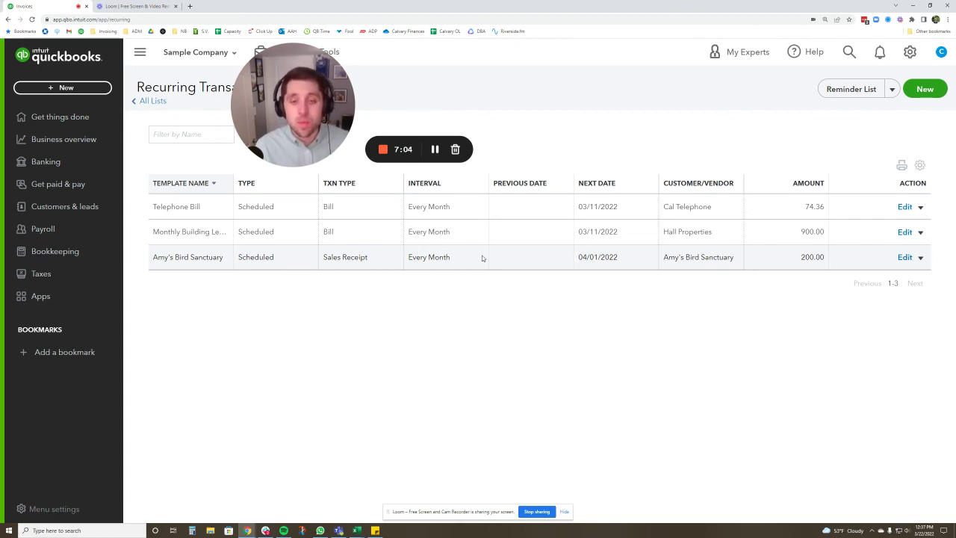
left_click_drag(298, 55, 287, 55)
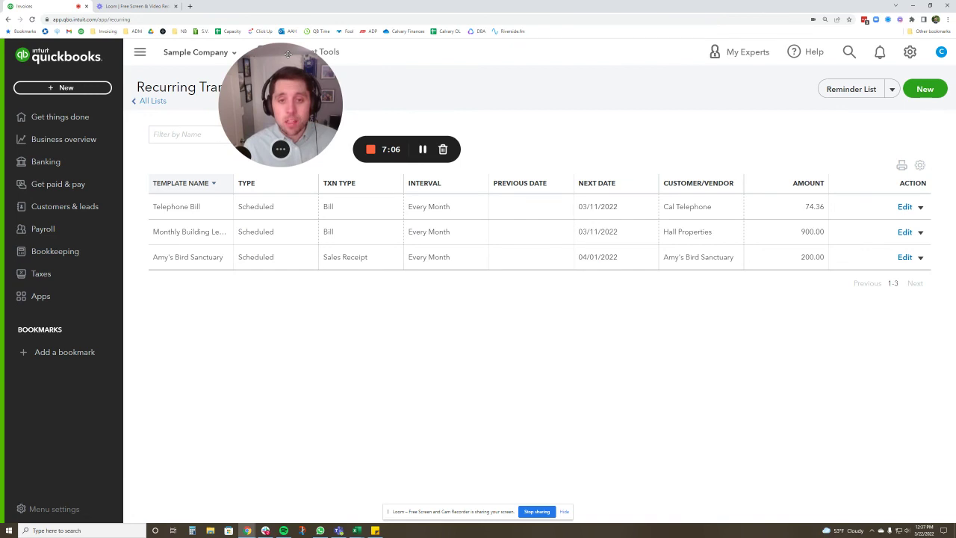